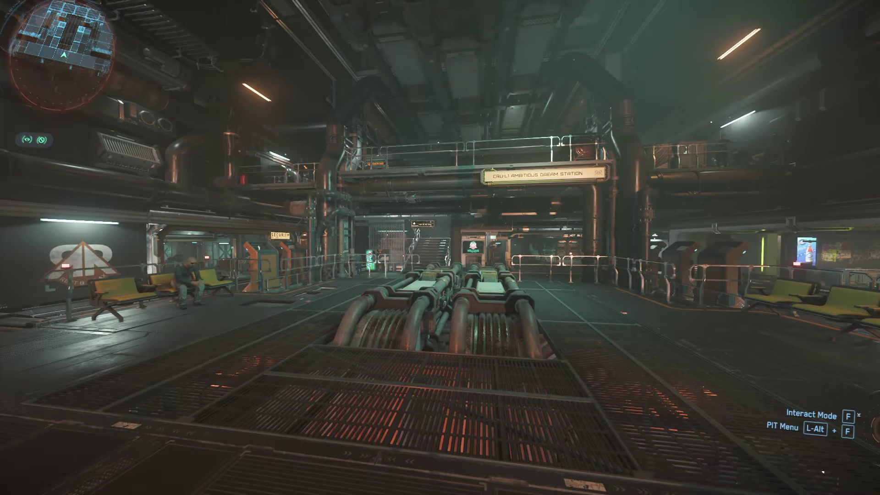
# Apply the performance variables in the game console, including r_displayinfo = 0, r_FogShadows = 0, sys_MaxFPS = 165, q_shaderHDR = 0, r_ssdo = 1 and r_shadowspoolsize = 2048
pyautogui.press('`')
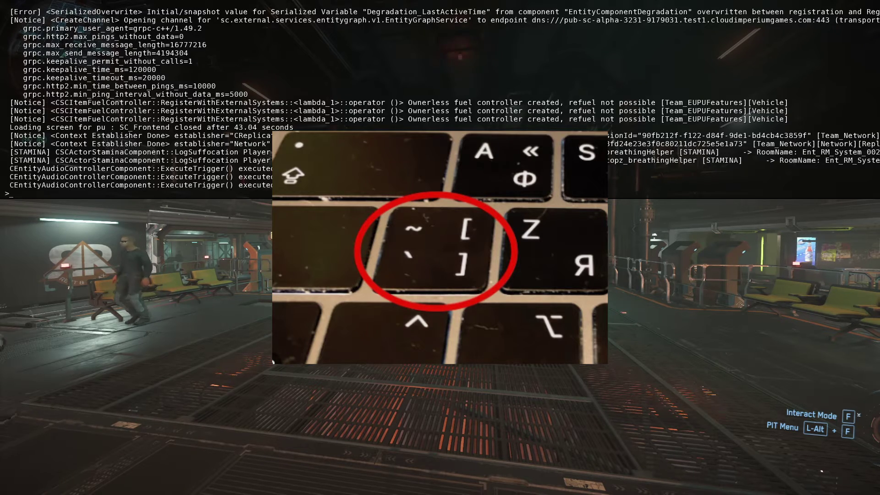
pyautogui.write('r_displayinfo = 0')
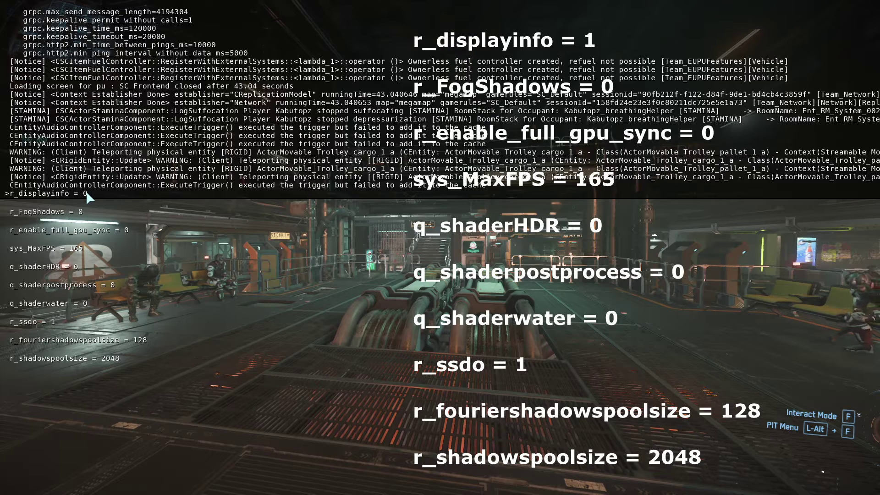
pyautogui.press('Return')
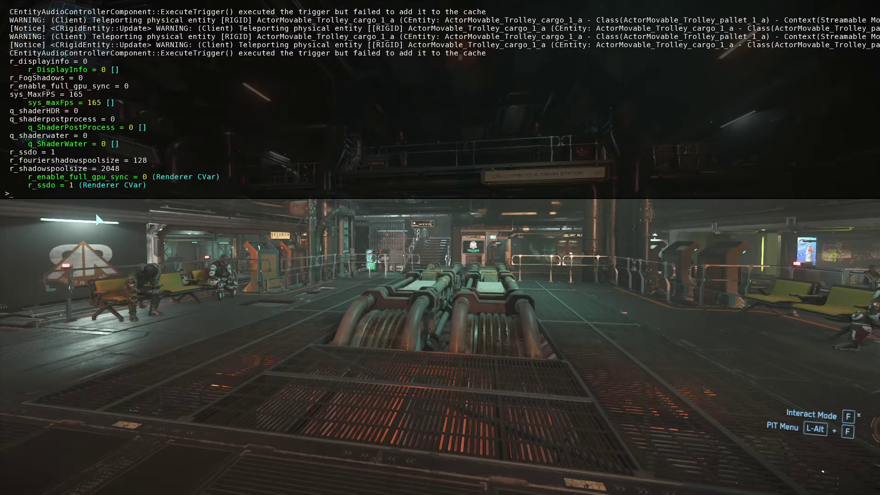
pyautogui.press('`')
# Set Screen Space Shadows to Off in the game's graphics options
pyautogui.press('Escape')
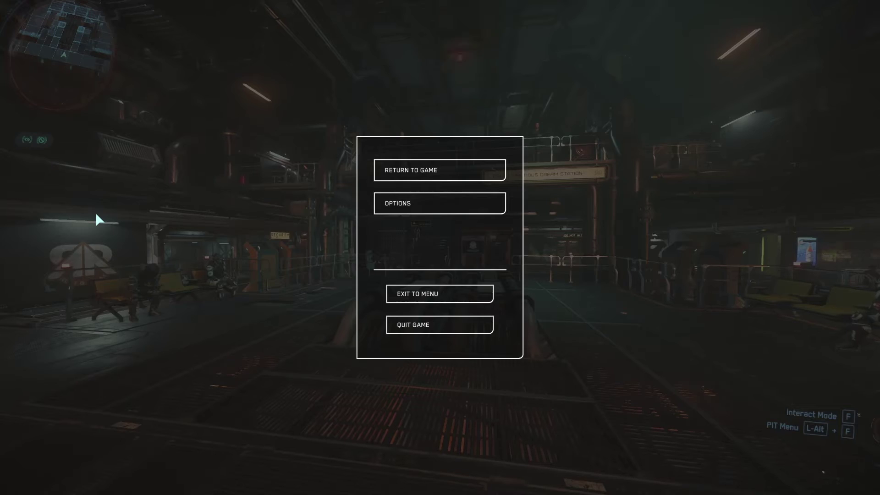
pyautogui.click(415, 204)
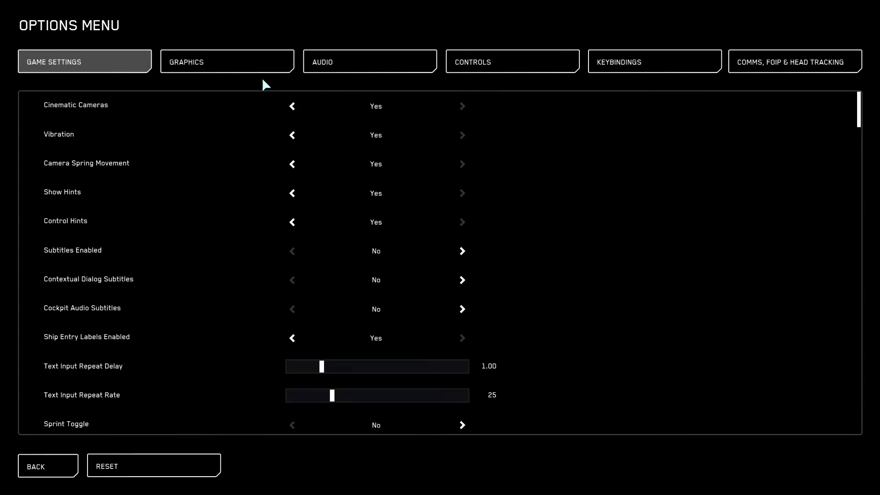
pyautogui.click(226, 56)
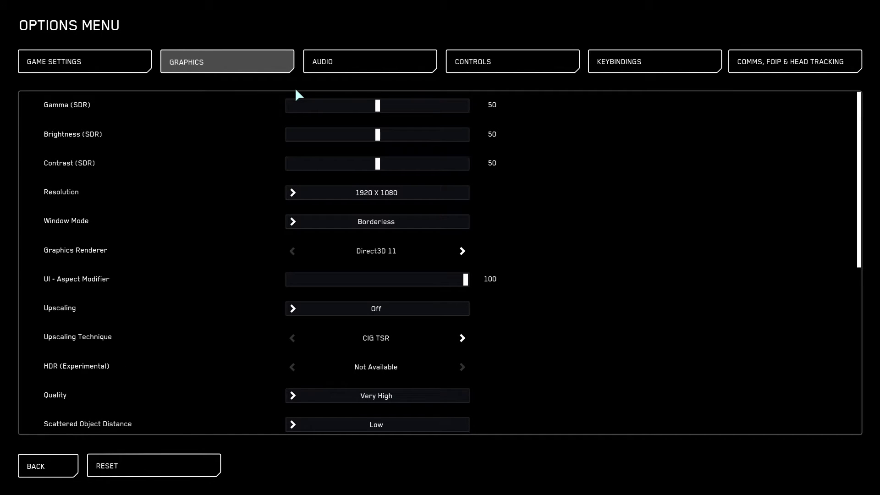
pyautogui.scroll(-5, 399, 254)
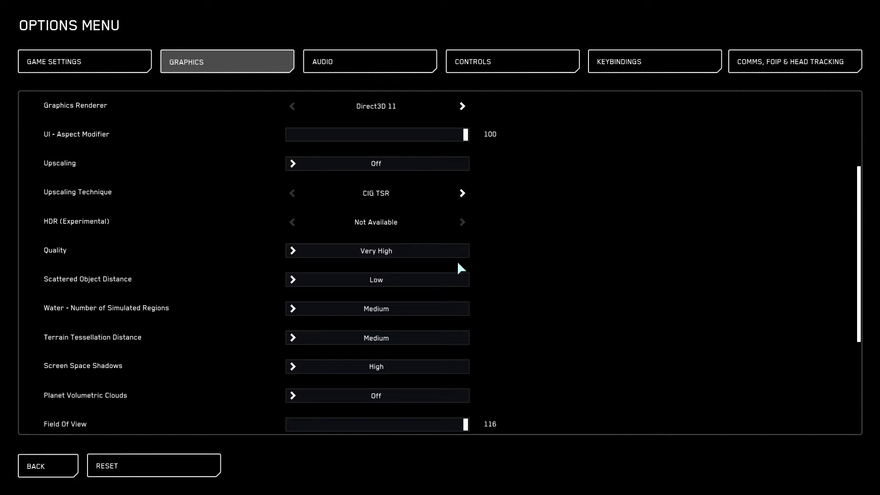
pyautogui.scroll(-1, 462, 274)
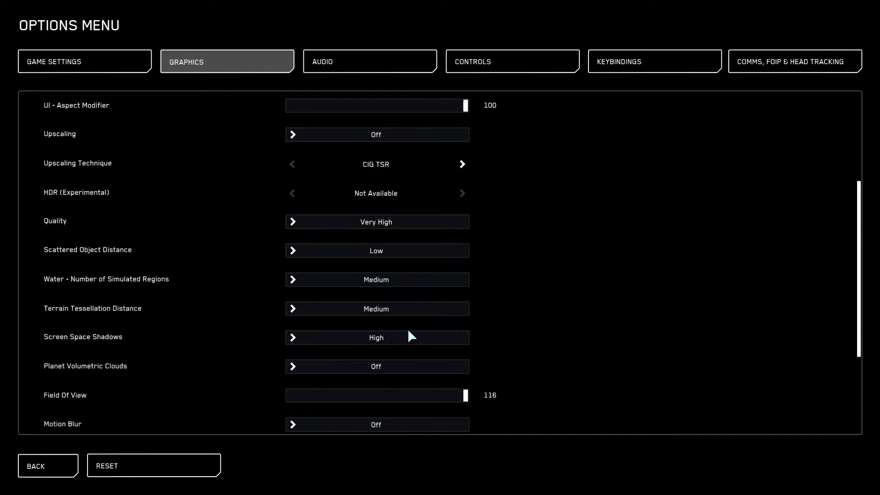
pyautogui.click(390, 337)
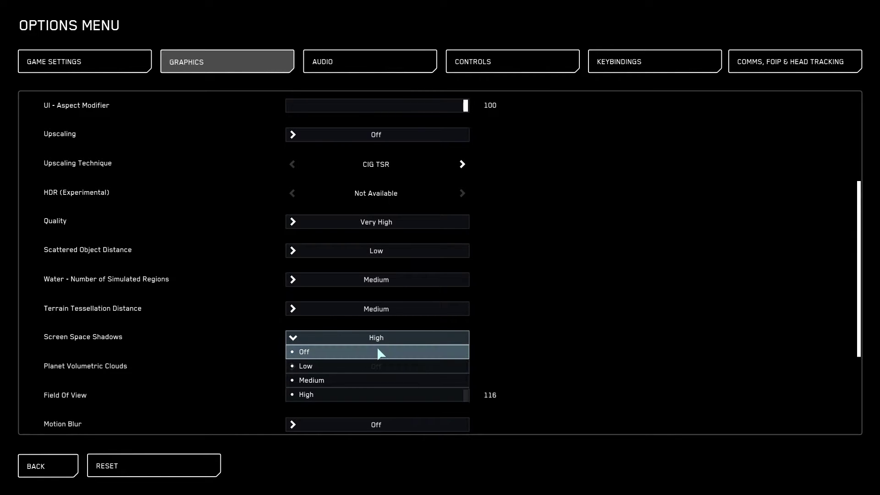
pyautogui.click(377, 349)
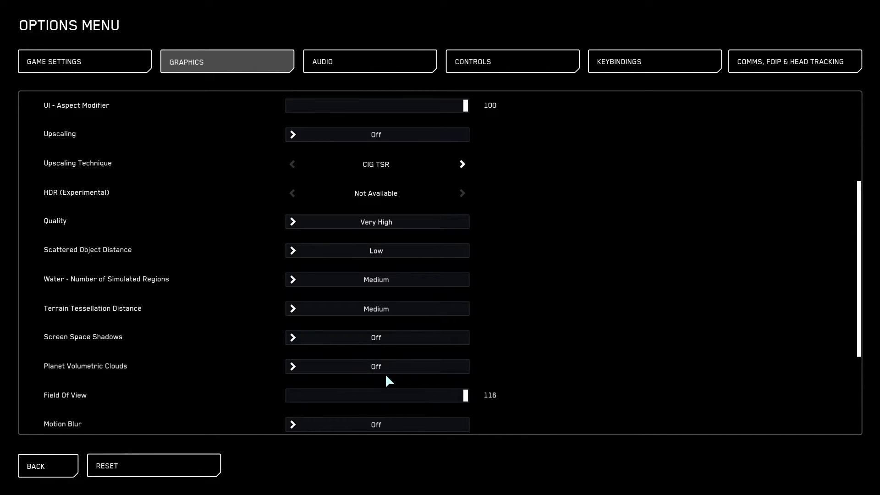
# Check the Terrain Tessellation Distance choices and set Water - Number of Simulated Regions to Water Sim Off
pyautogui.click(399, 312)
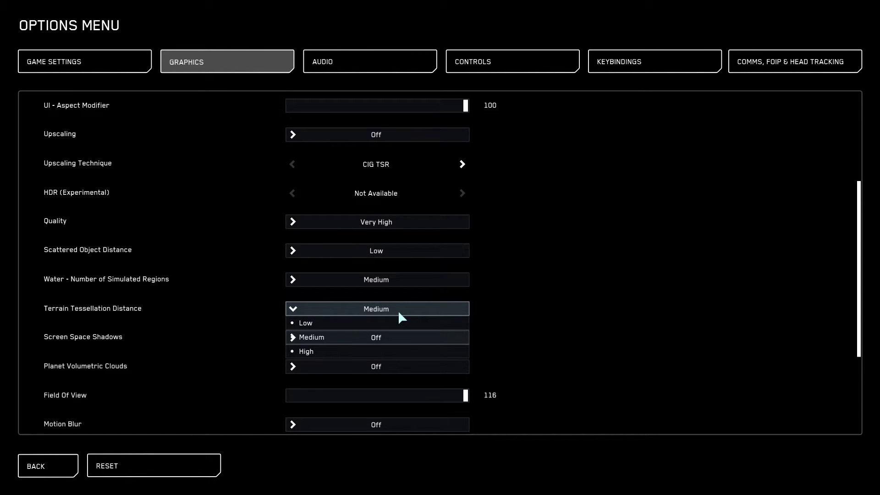
pyautogui.click(399, 310)
pyautogui.click(399, 309)
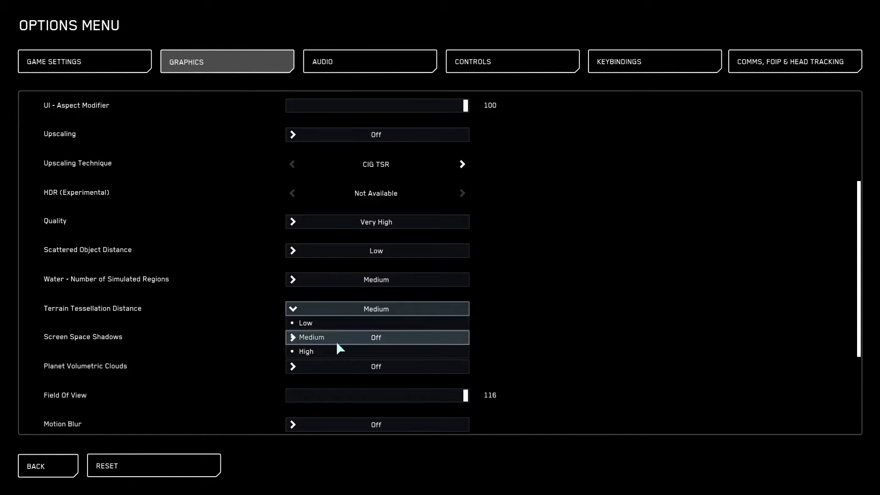
pyautogui.click(335, 307)
pyautogui.click(356, 278)
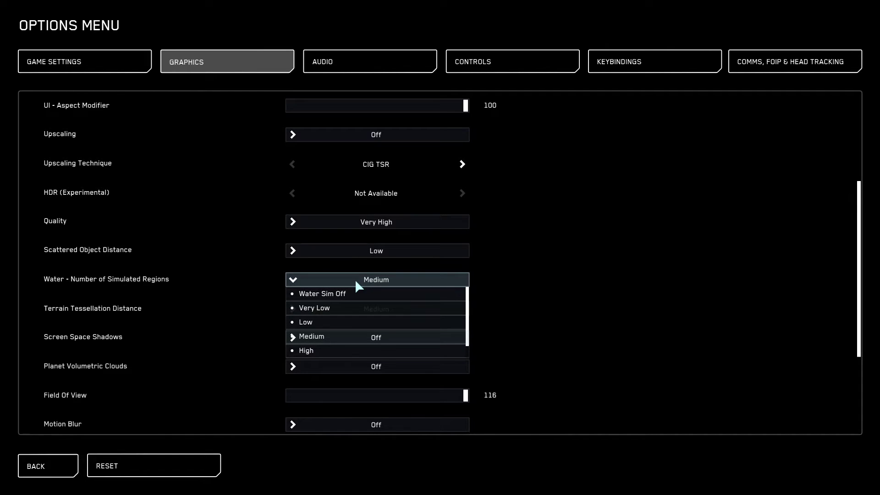
pyautogui.click(355, 292)
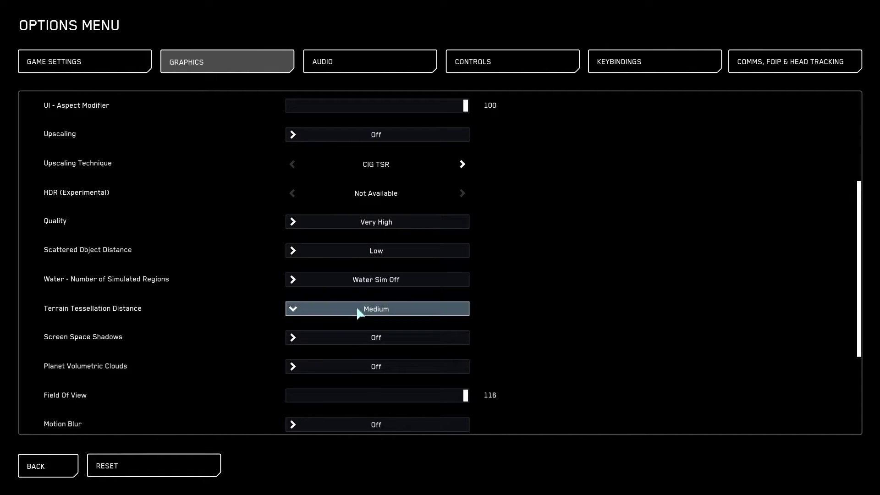
# Examine the available choices for Terrain Tessellation Distance and overall Quality without changing either setting
pyautogui.click(357, 309)
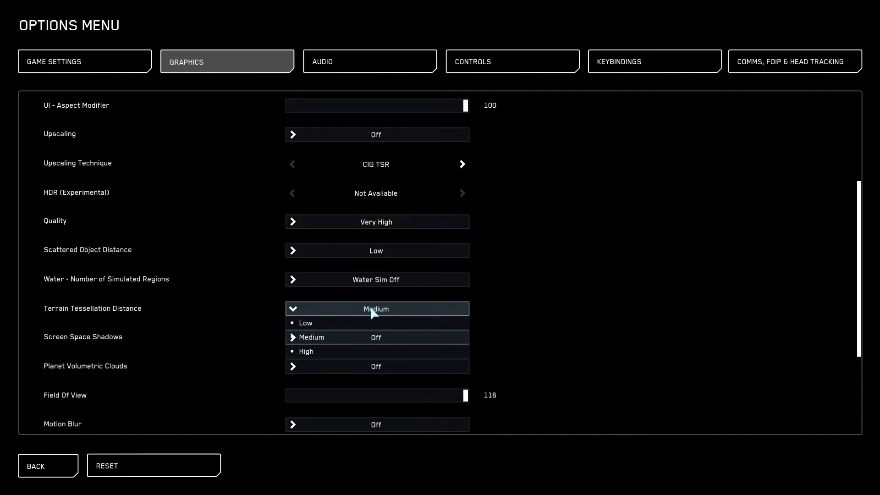
pyautogui.click(502, 301)
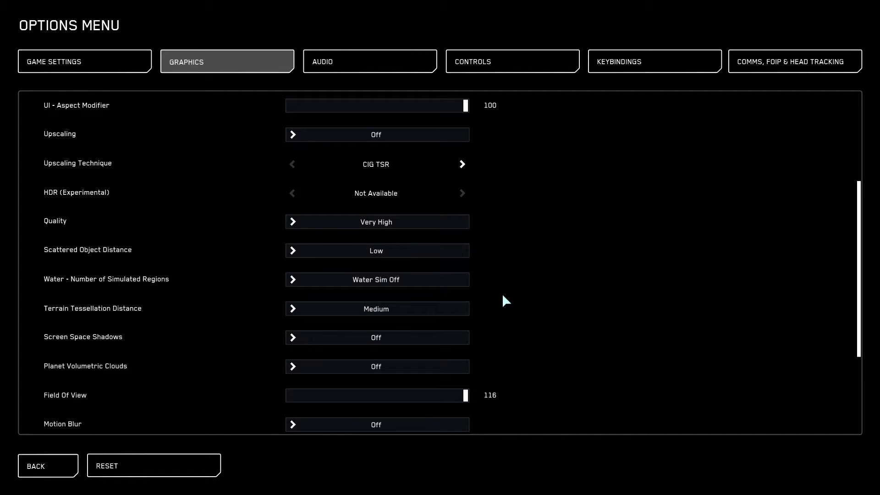
pyautogui.click(438, 229)
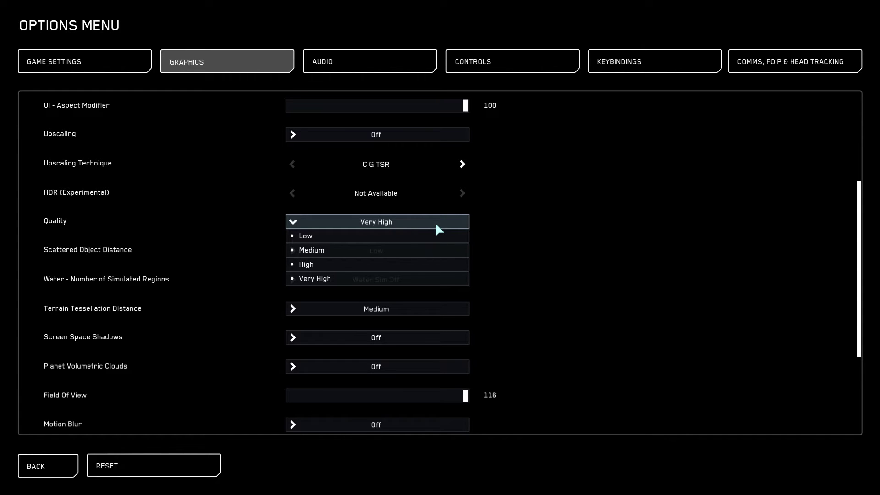
pyautogui.click(560, 183)
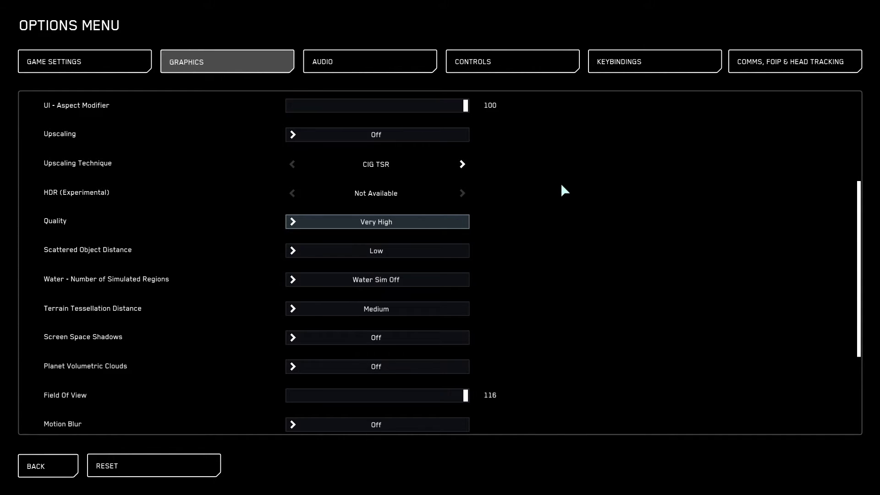
# Try to switch the Graphics Renderer from Direct3D 11 to Vulkan and cancel the change
pyautogui.scroll(2, 557, 195)
pyautogui.scroll(1, 558, 198)
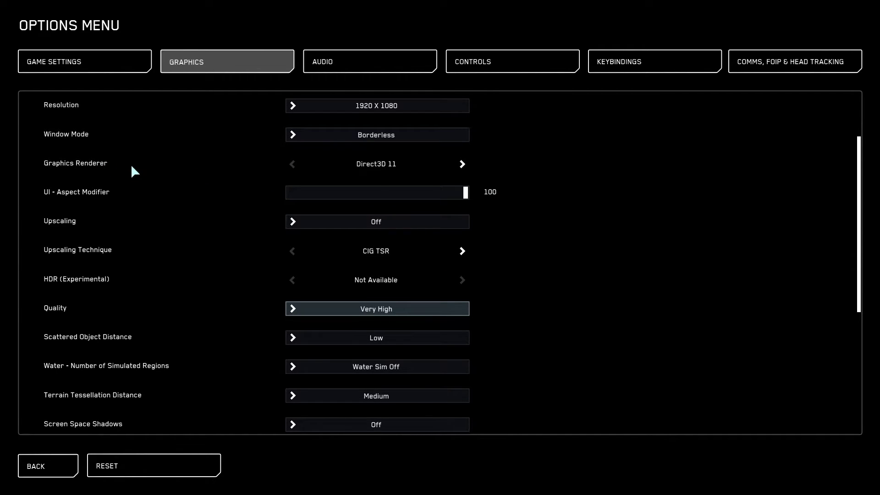
pyautogui.scroll(2, 138, 237)
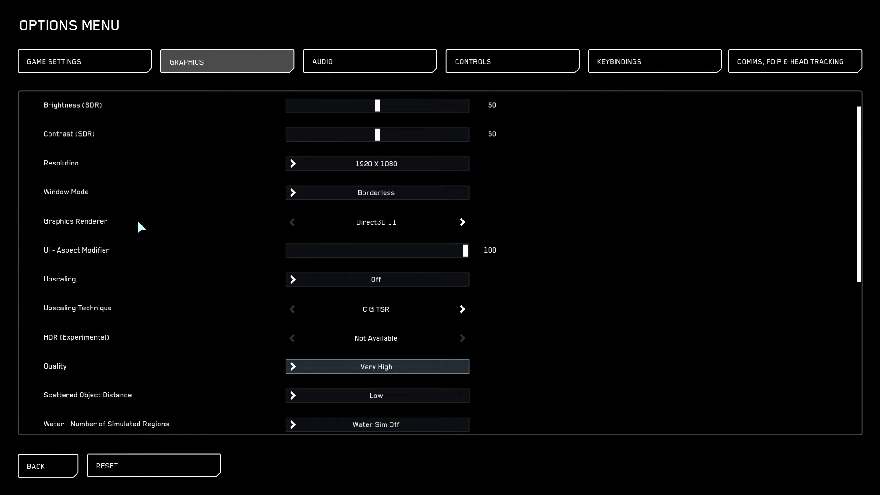
pyautogui.click(461, 222)
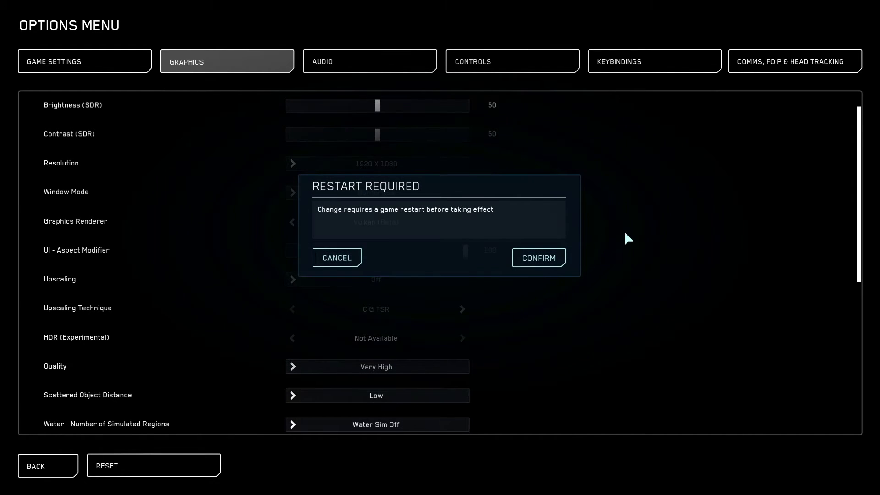
pyautogui.click(356, 254)
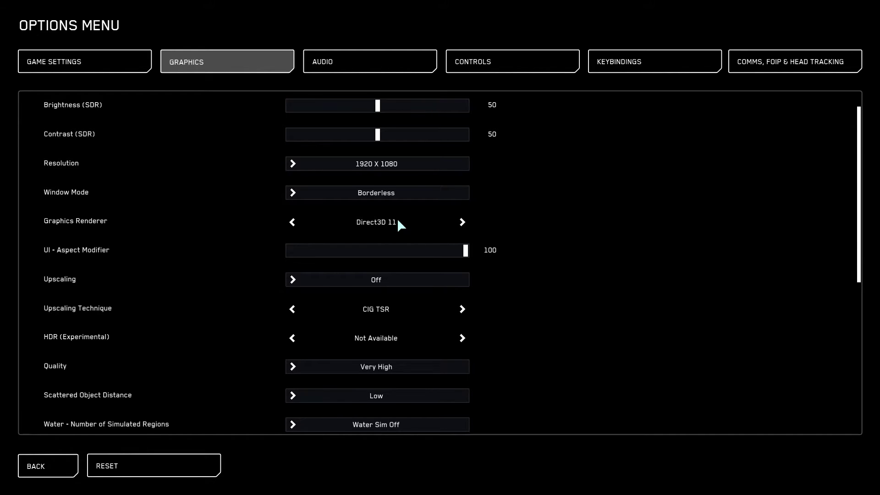
pyautogui.scroll(-5, 692, 240)
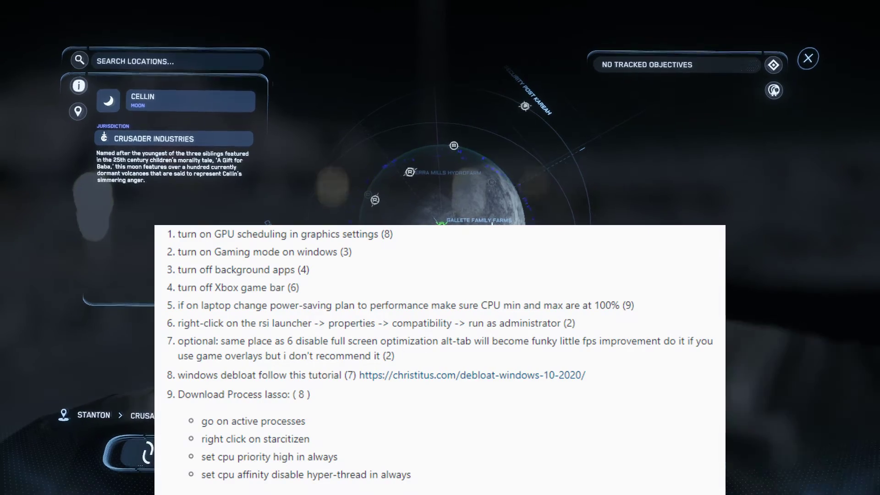
# Close the star map and walk across the moon surface to the outpost building
pyautogui.press('F2')
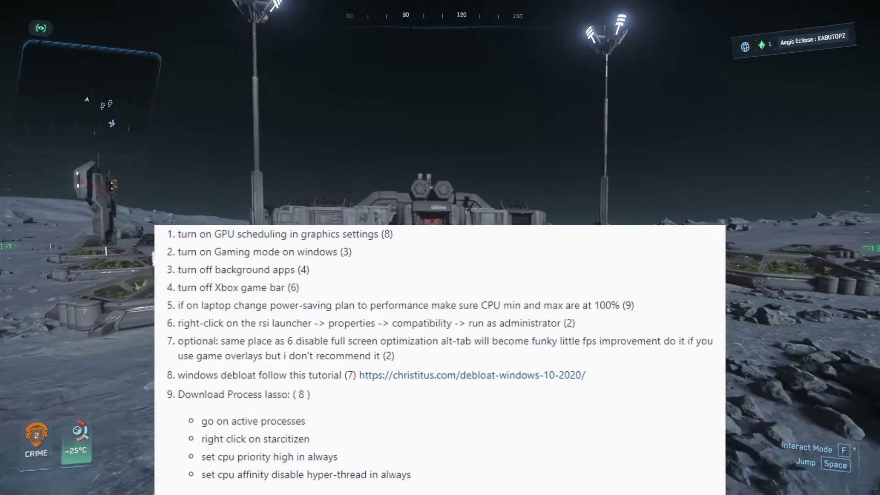
pyautogui.press('w')
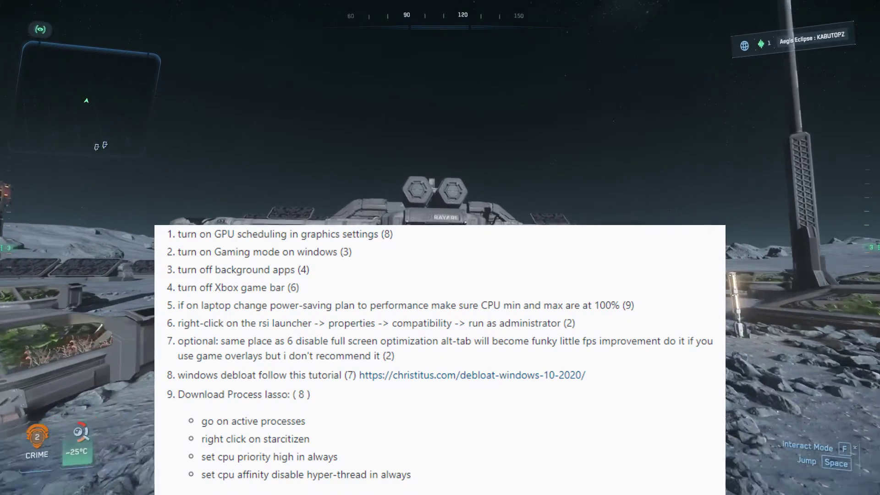
pyautogui.press('w')
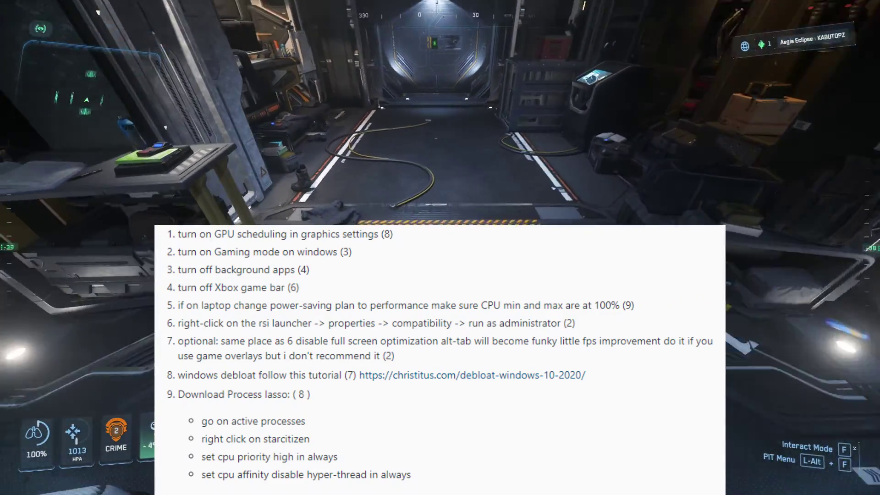
# Walk across the outpost's interior, open the door at the far end and go through it
pyautogui.press('w')
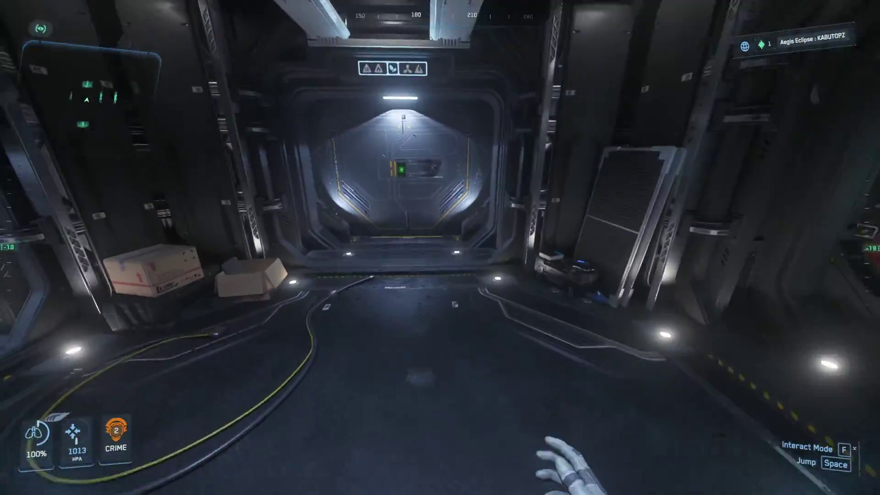
pyautogui.press('f')
pyautogui.press('w')
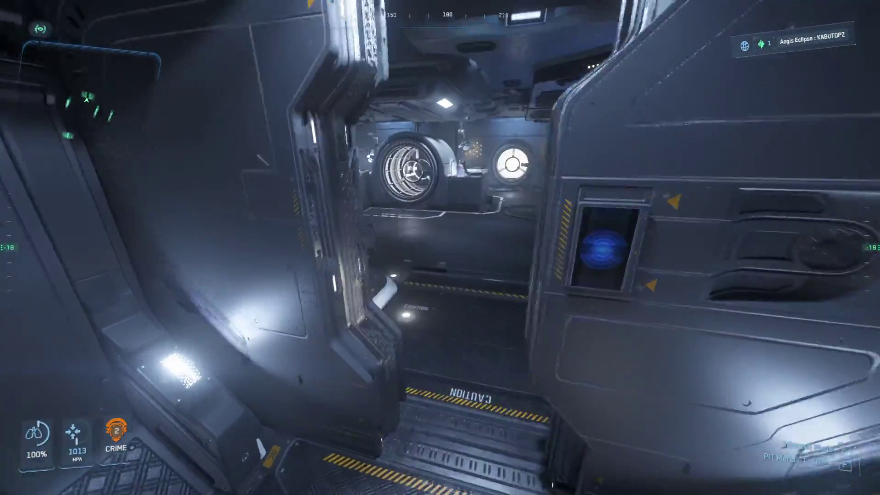
pyautogui.press('w')
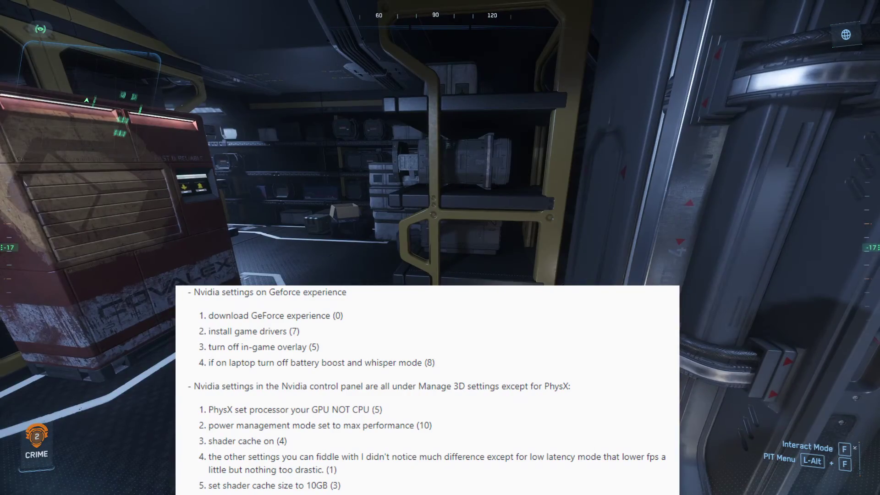
# Walk to the grey crate beside the storage shelves and take all the items out of its container
pyautogui.press('w')
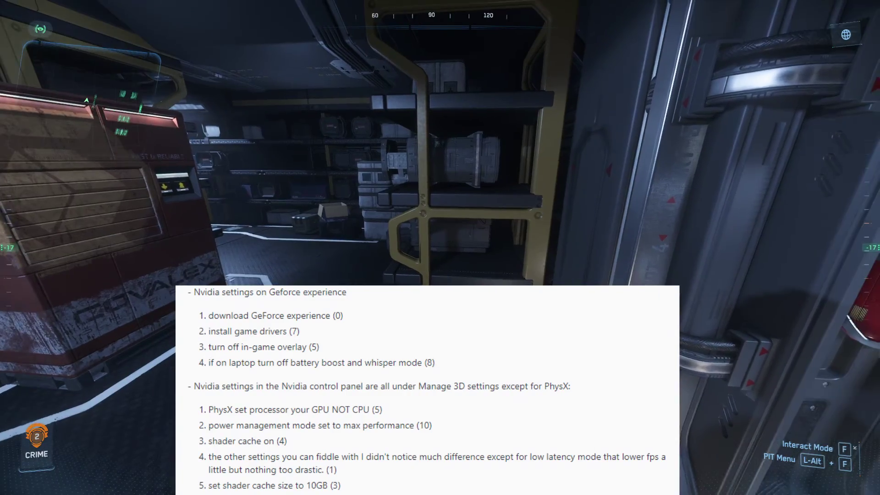
pyautogui.press('w')
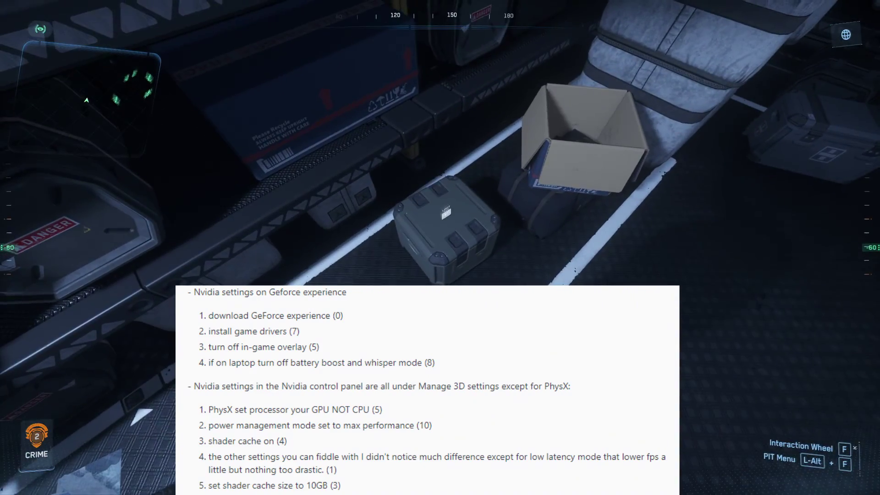
pyautogui.press('i')
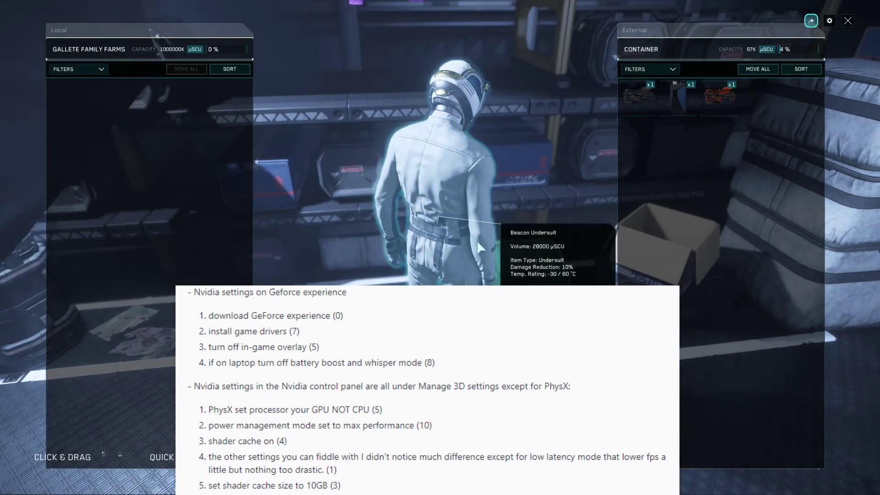
pyautogui.moveTo(678, 87)
pyautogui.moveTo(678, 97); pyautogui.dragTo(212, 160)
pyautogui.moveTo(675, 87); pyautogui.dragTo(186, 191)
pyautogui.moveTo(646, 92); pyautogui.dragTo(106, 97)
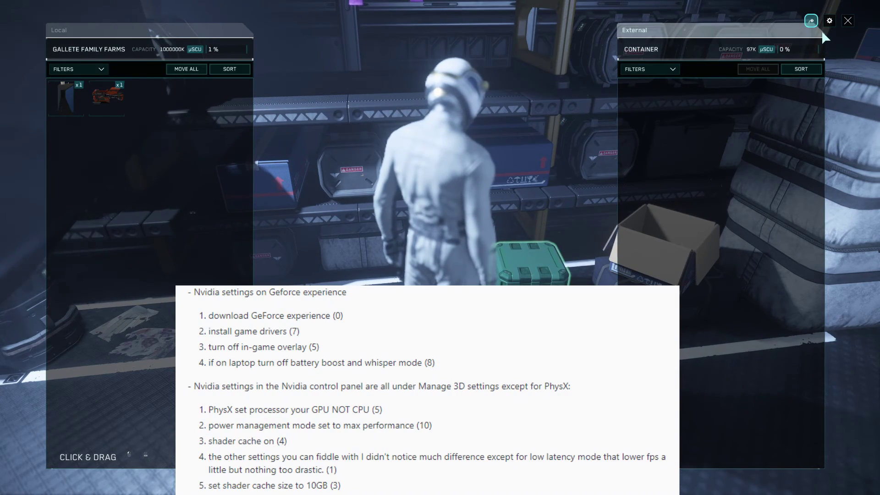
pyautogui.press('i')
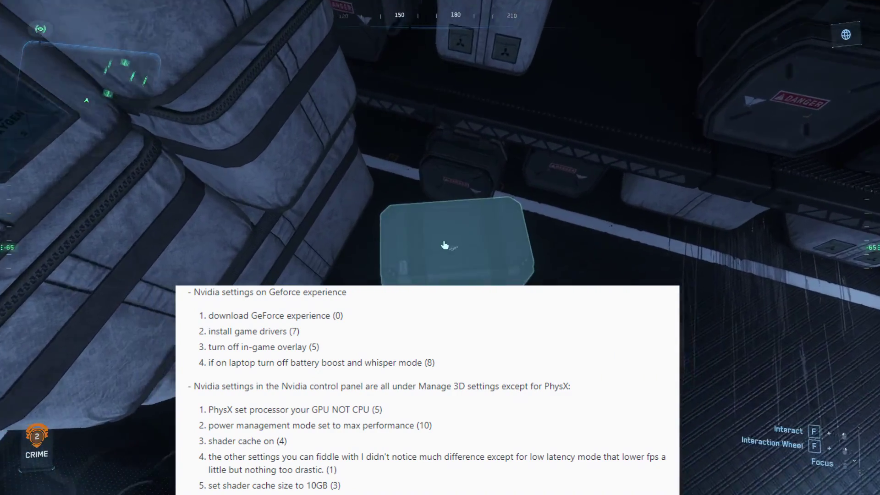
# Take the white guns out of the second container in the storage room
pyautogui.press('i')
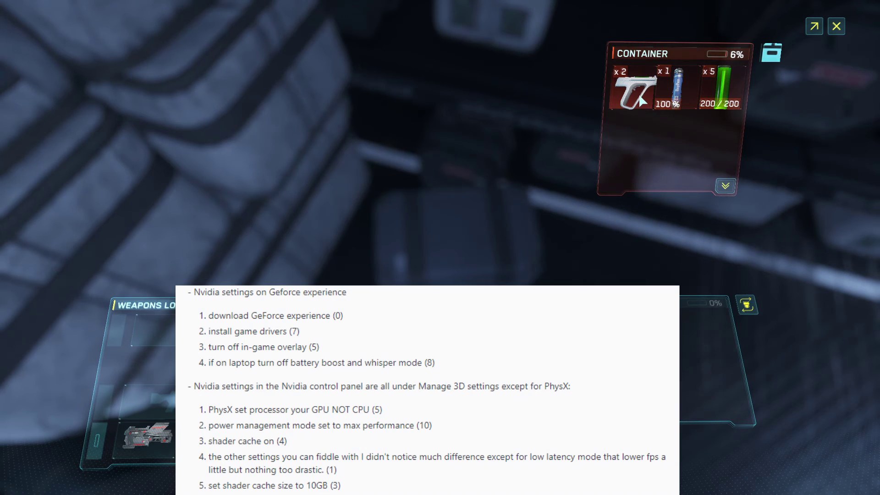
pyautogui.doubleClick(639, 93)
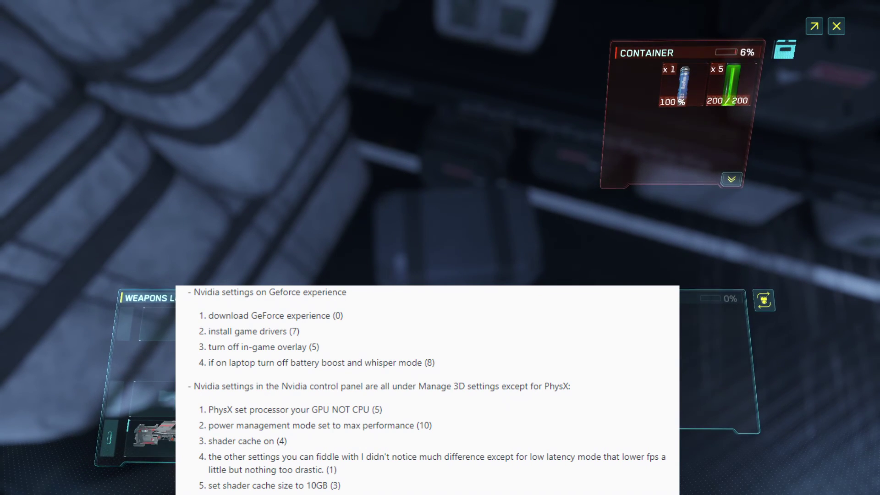
pyautogui.moveTo(206, 261); pyautogui.dragTo(639, 91)
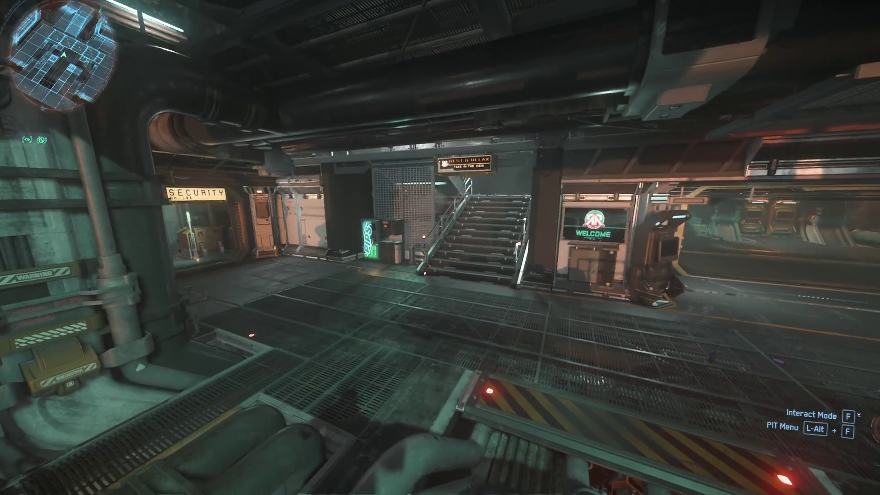
# Walk through the station past the stairs toward the Security area and open the Fleet Manager terminal
pyautogui.press('w')
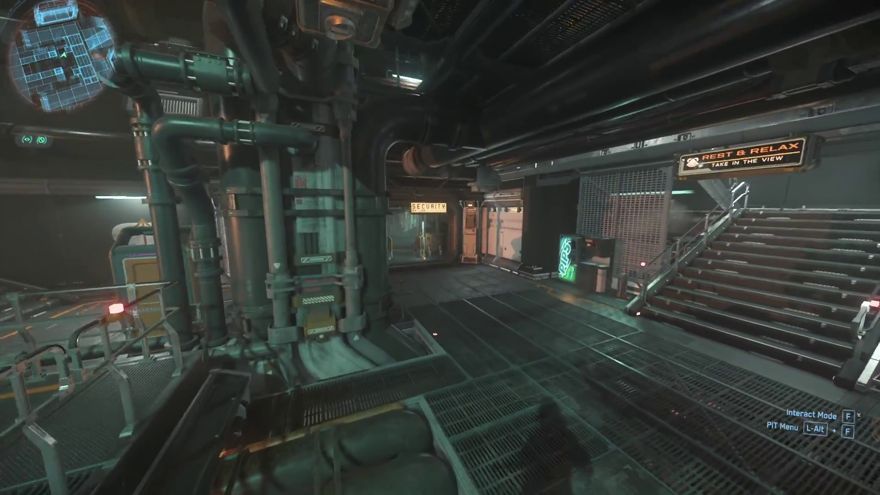
pyautogui.press('w')
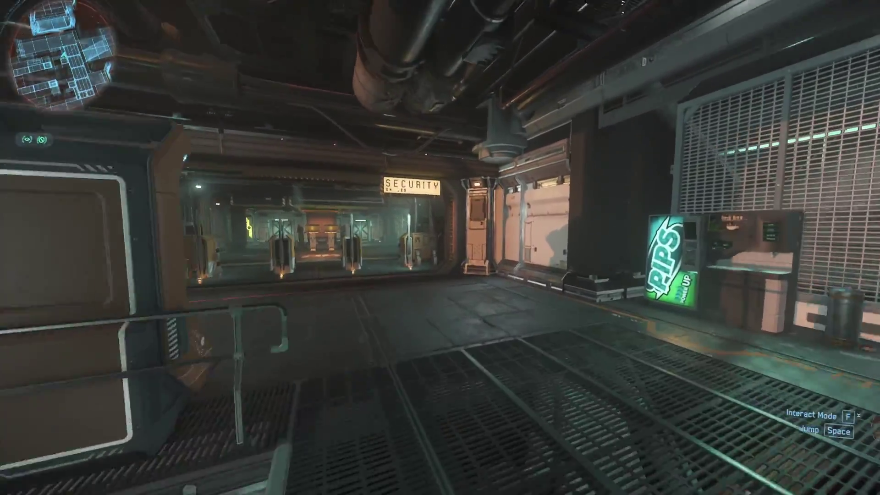
pyautogui.press('w')
pyautogui.press('f')
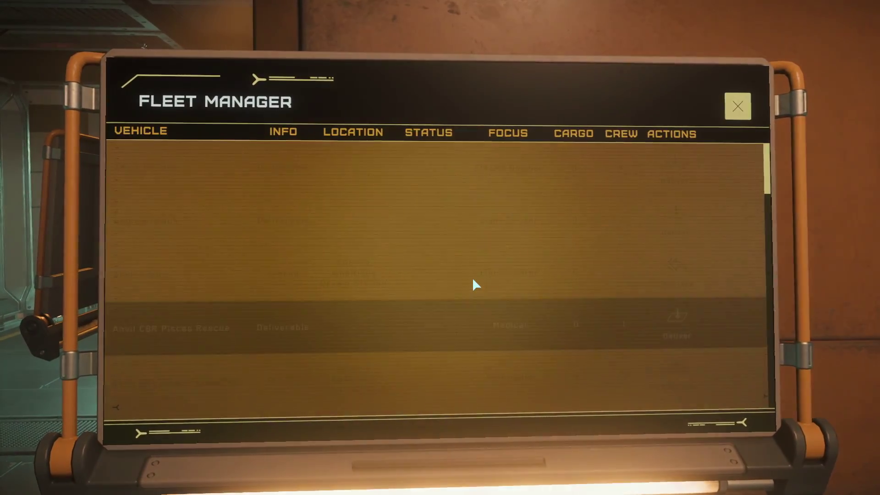